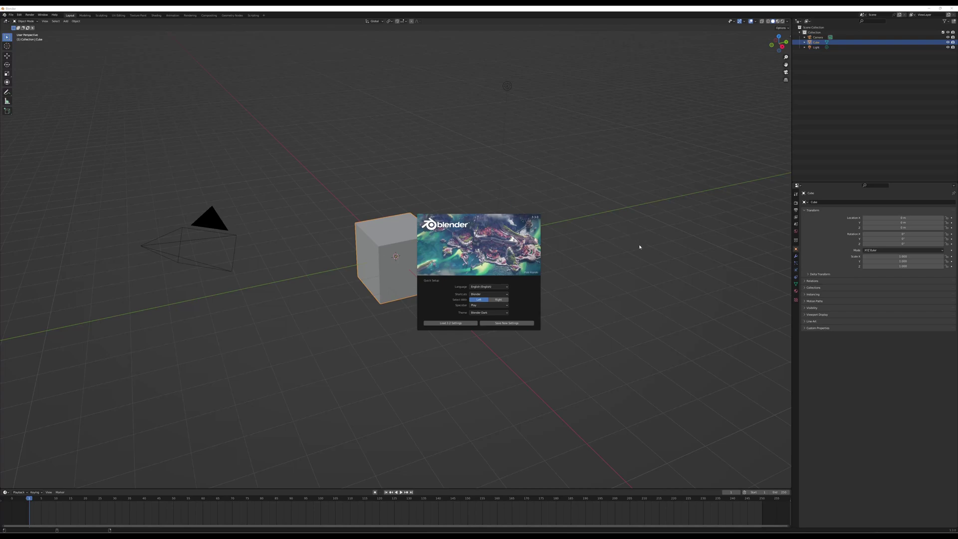
Dismiss the splash screen and open the sidebar showing the cube's Transform values.
{"action": "left_click", "coordinate": [629, 269]}
{"action": "key", "text": "n"}
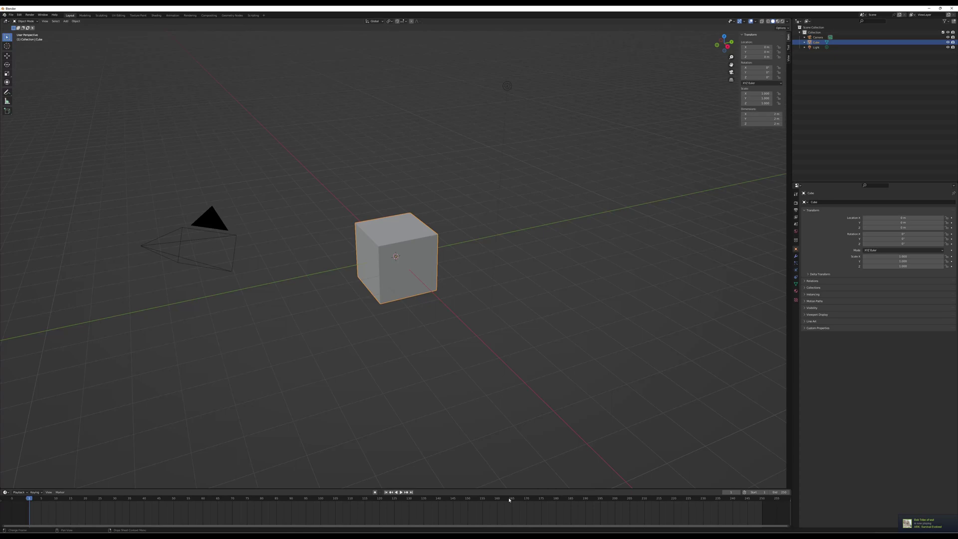
Bring Chrome forward, view the Blender Market and Gumroad tabs, then return to the GitHub profile.
{"action": "mouse_move", "coordinate": [477, 530]}
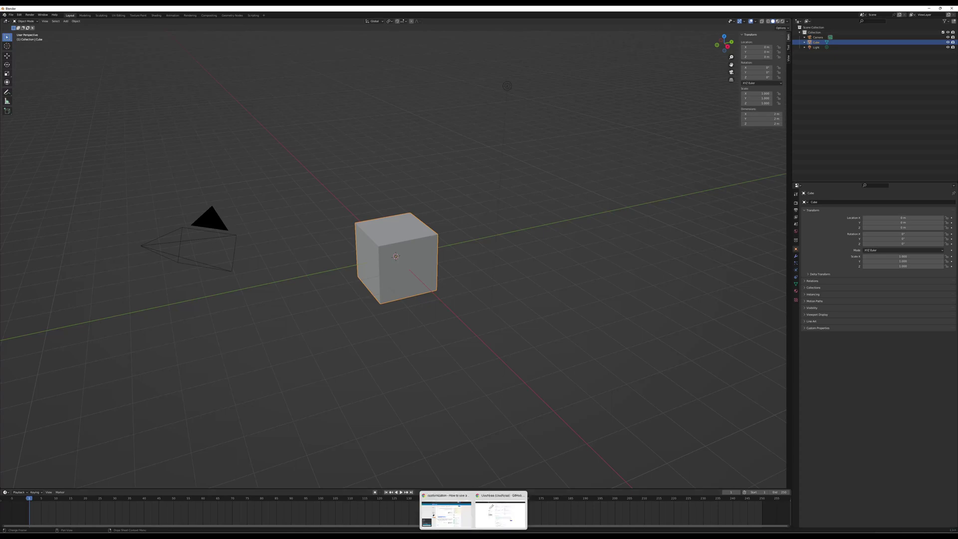
{"action": "left_click", "coordinate": [503, 506]}
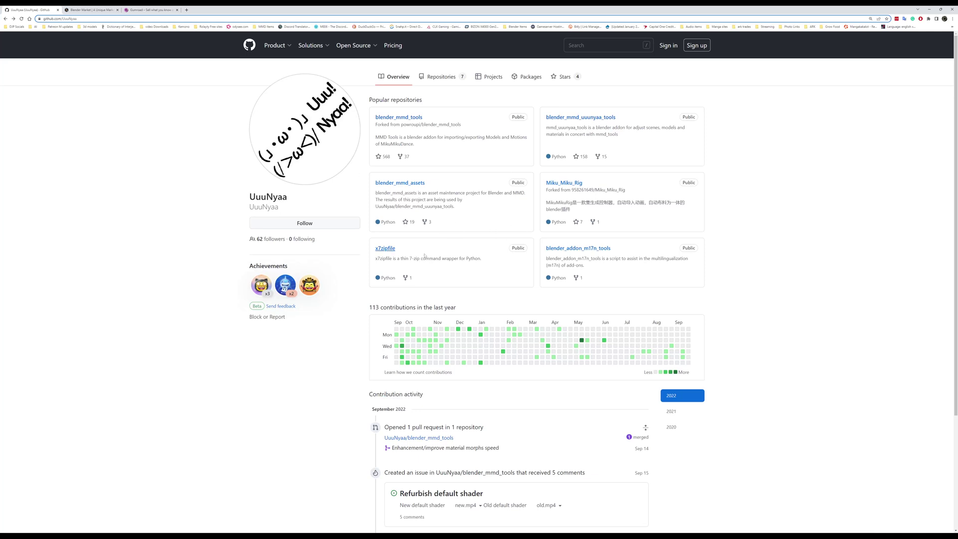
{"action": "left_click", "coordinate": [88, 9]}
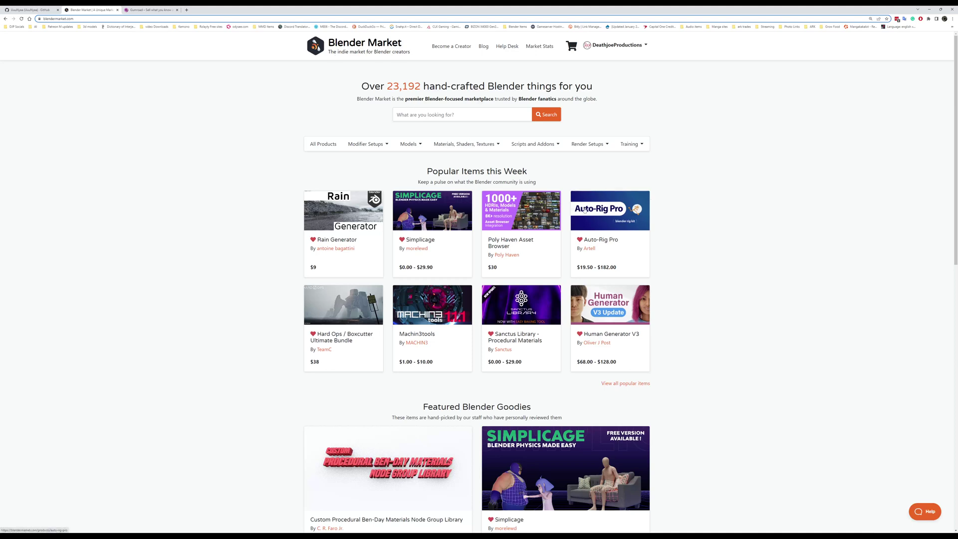
{"action": "left_click", "coordinate": [149, 10]}
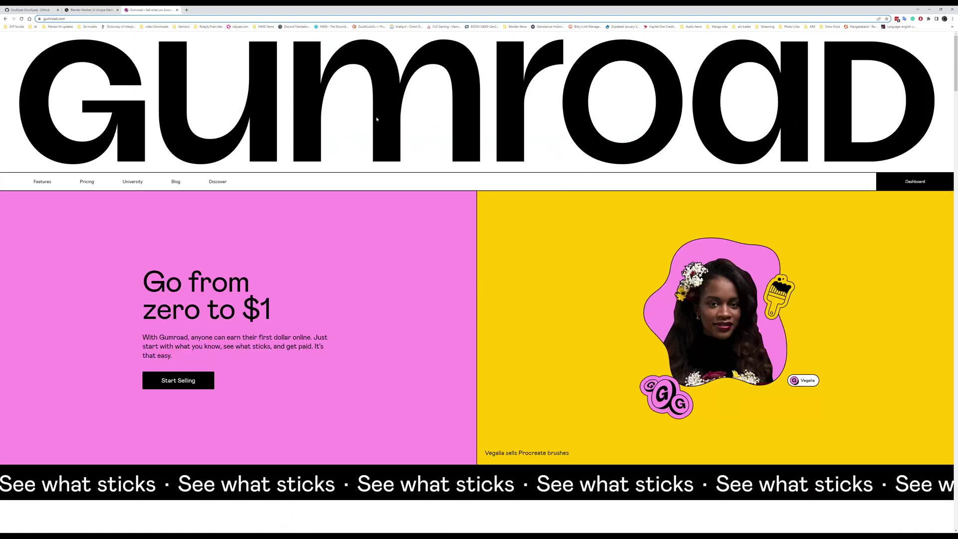
{"action": "left_click", "coordinate": [33, 9]}
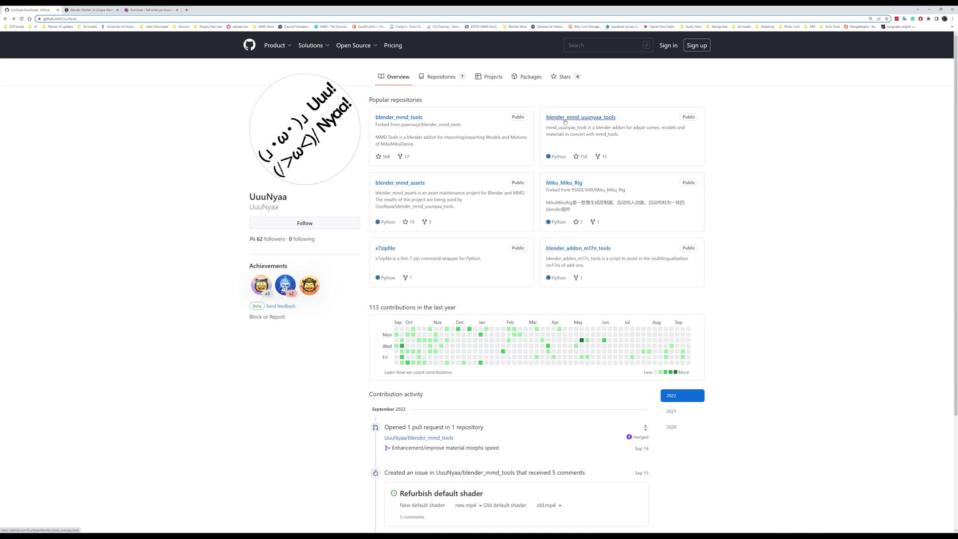
Download mmd_tools-v2.6.1.zip from the blender_mmd_tools Release v2.6.1 page and return to the repository.
{"action": "left_click", "coordinate": [412, 118]}
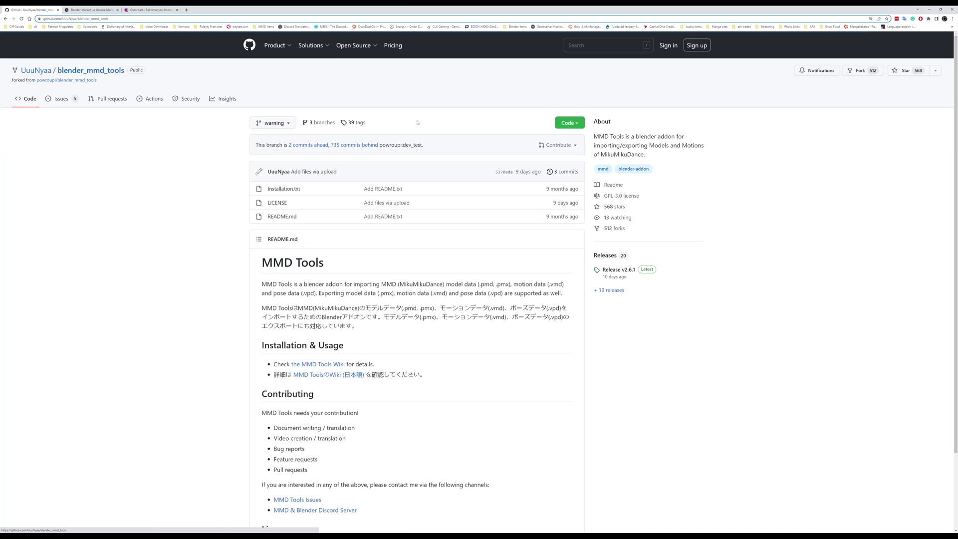
{"action": "left_click", "coordinate": [576, 125]}
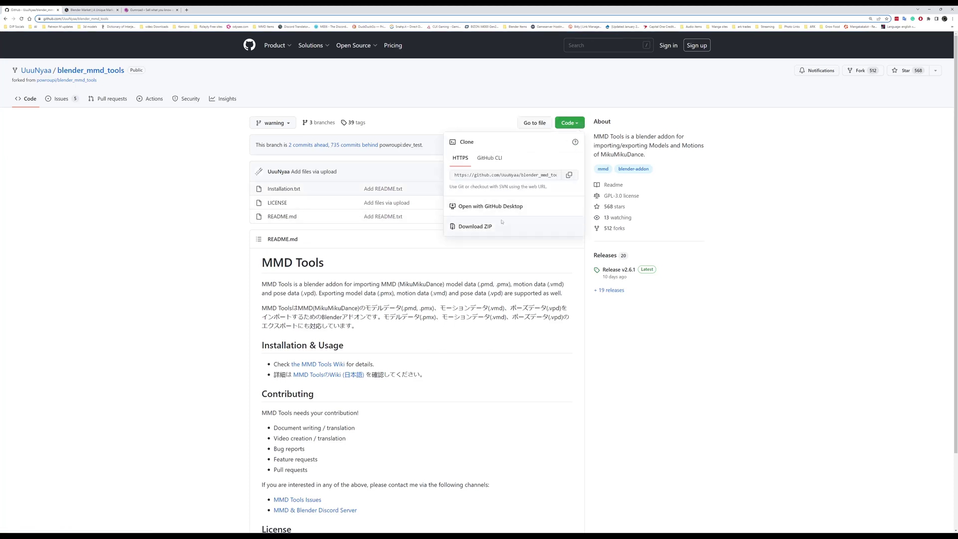
{"action": "left_click", "coordinate": [641, 322]}
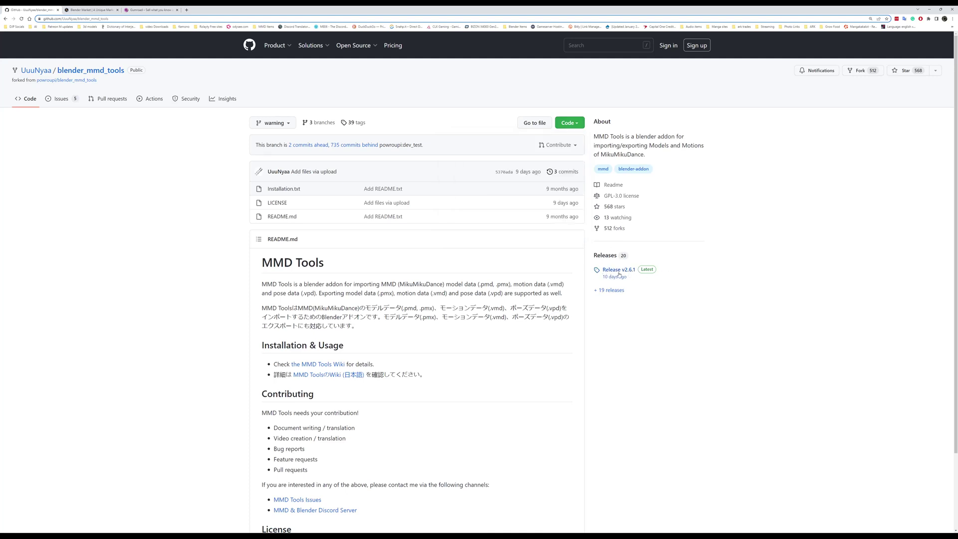
{"action": "left_click", "coordinate": [614, 277]}
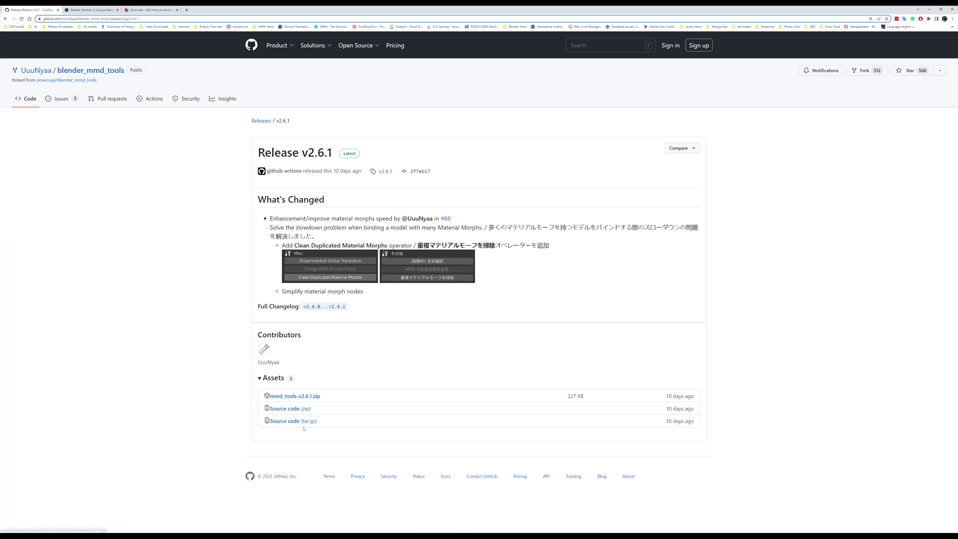
{"action": "left_click", "coordinate": [305, 395]}
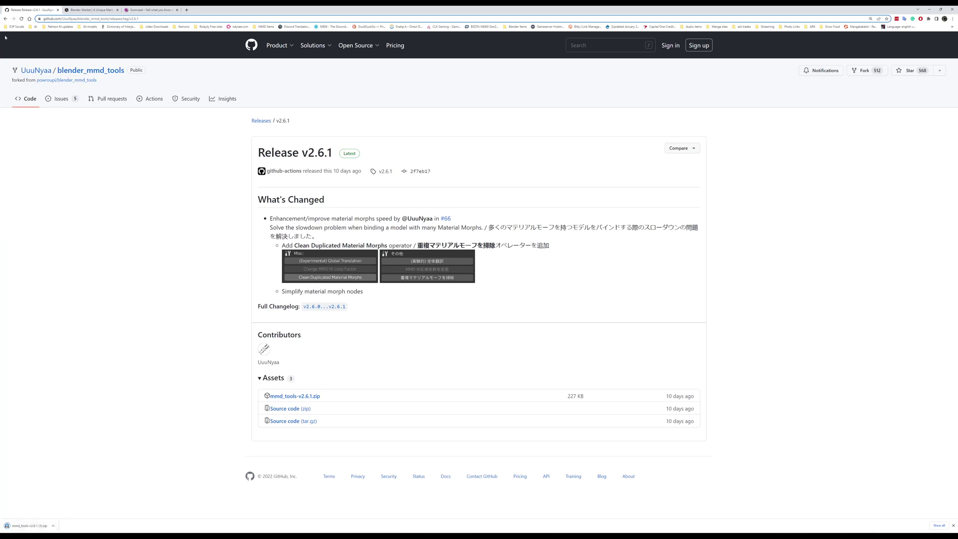
{"action": "left_click", "coordinate": [5, 19]}
Download mmd_uuunyaa_tools-v1.5.0.zip from the blender_mmd_uuunyaa_tools Release v1.5.0 page.
{"action": "left_click", "coordinate": [5, 19]}
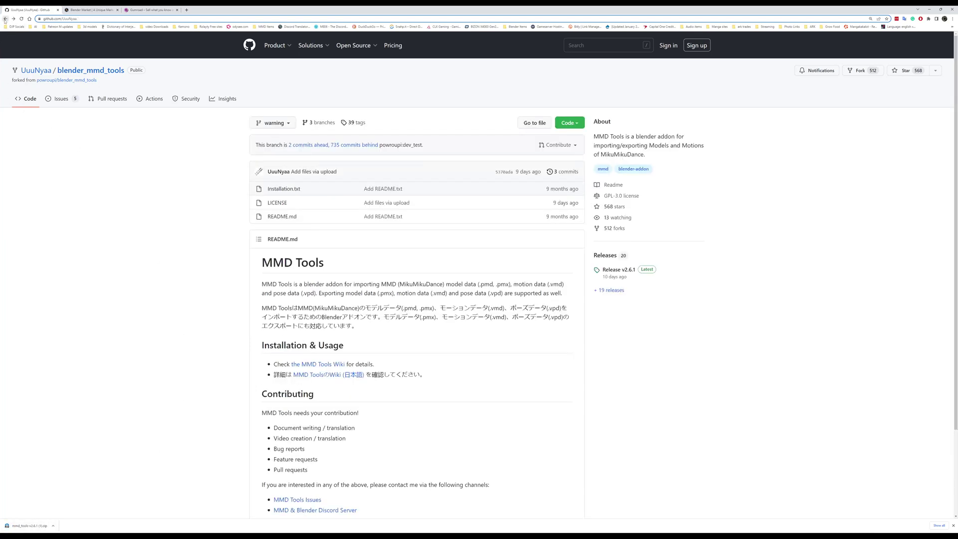
{"action": "left_click", "coordinate": [585, 122]}
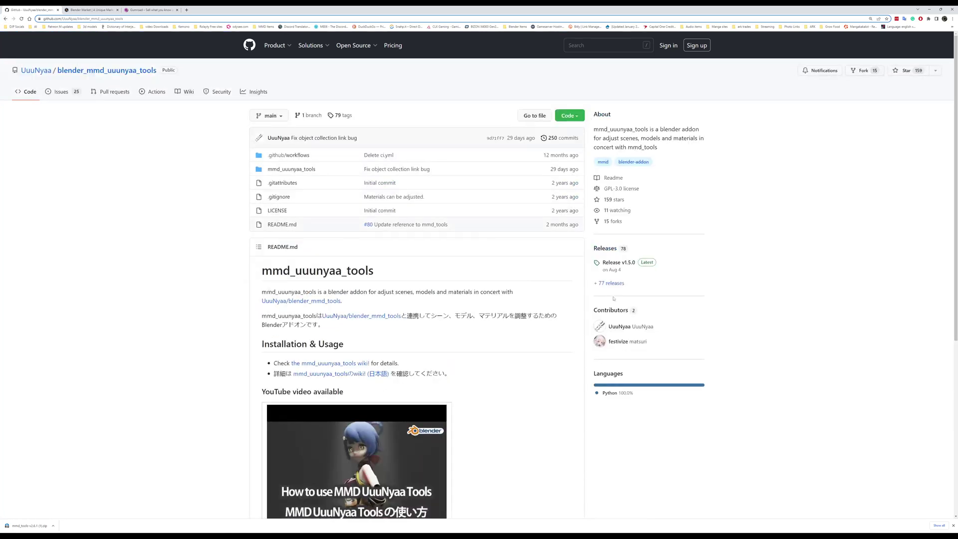
{"action": "left_click", "coordinate": [617, 267]}
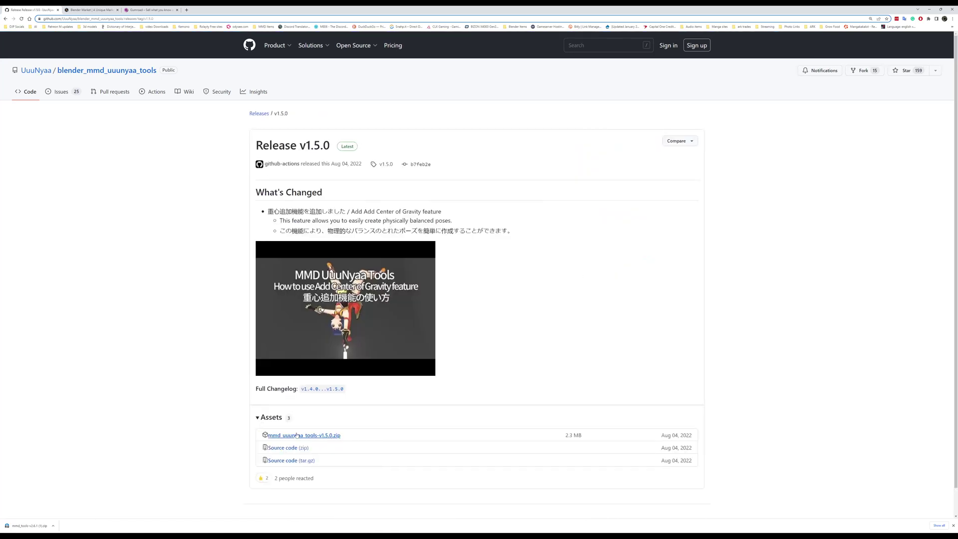
{"action": "left_click", "coordinate": [302, 435]}
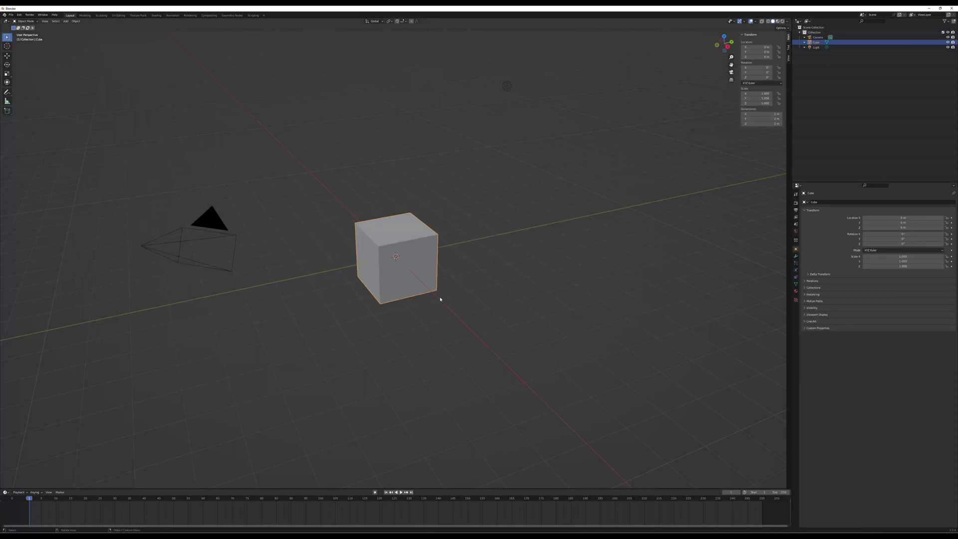
Open Preferences, set Resolution Scale to 2, then enlarge and reposition the Preferences window.
{"action": "left_click", "coordinate": [21, 15]}
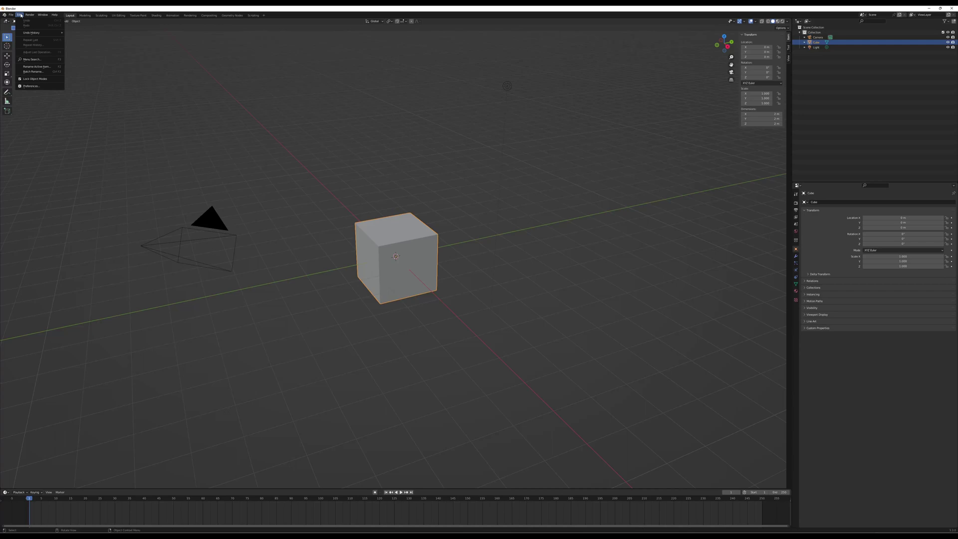
{"action": "left_click", "coordinate": [35, 82]}
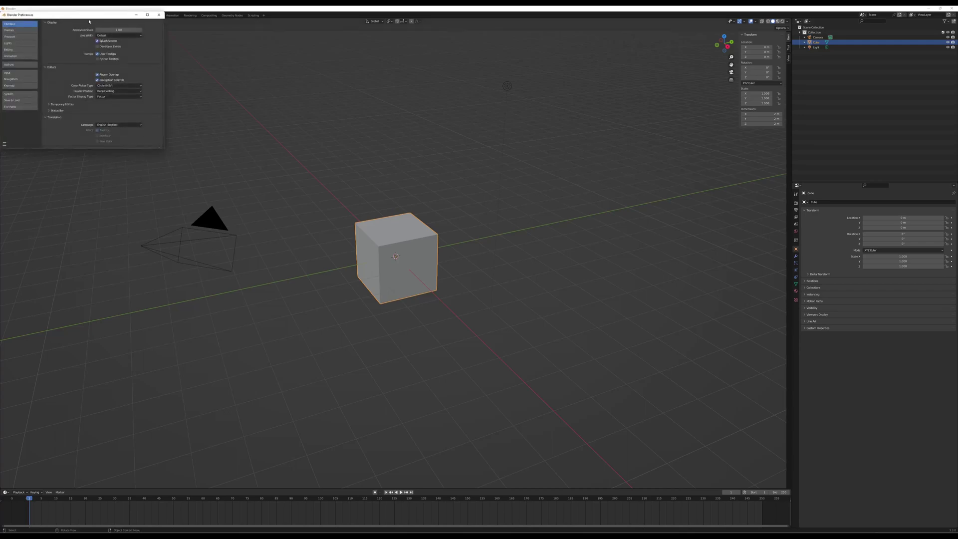
{"action": "left_click_drag", "start_coordinate": [90, 17], "coordinate": [414, 195]}
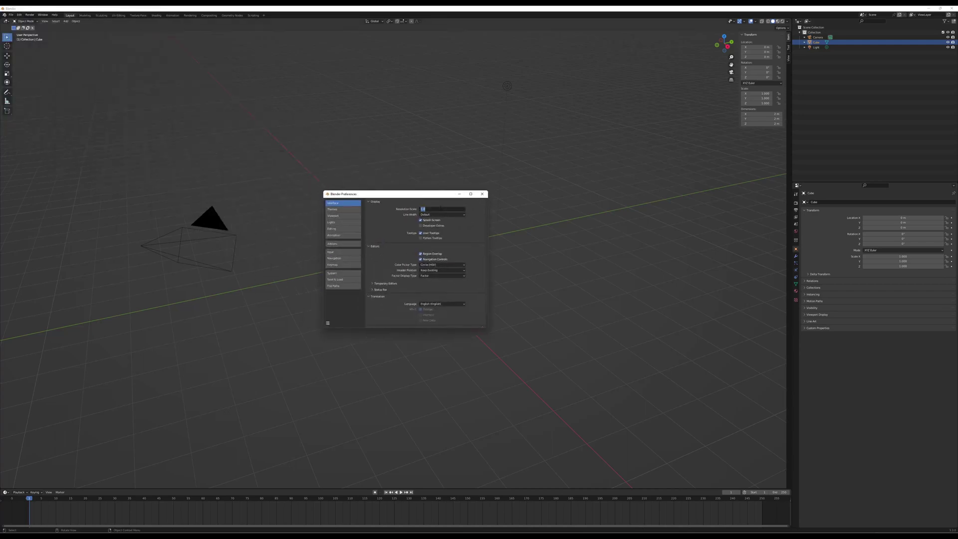
{"action": "left_click", "coordinate": [440, 208]}
{"action": "type", "text": "2"}
{"action": "key", "text": "Return"}
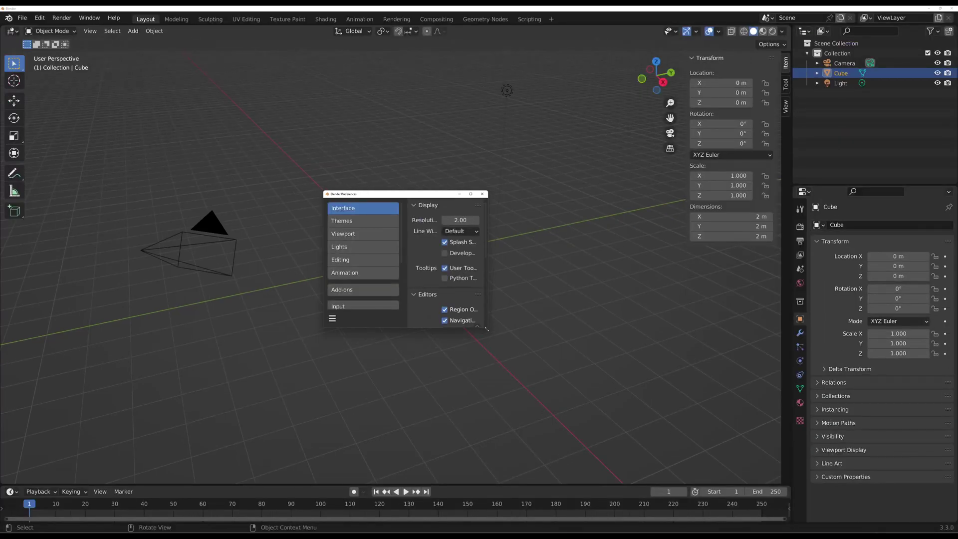
{"action": "left_click_drag", "start_coordinate": [483, 325], "coordinate": [669, 457]}
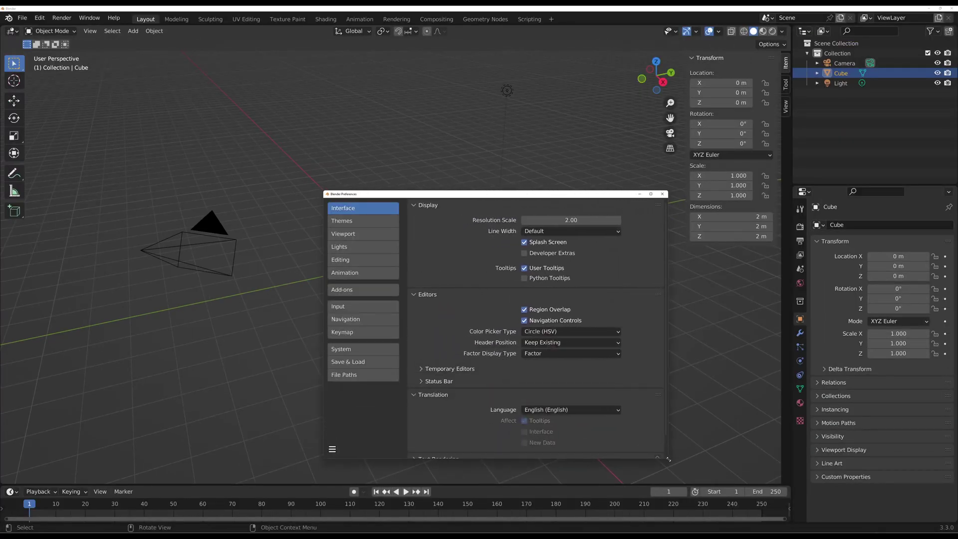
{"action": "left_click_drag", "start_coordinate": [503, 197], "coordinate": [427, 174]}
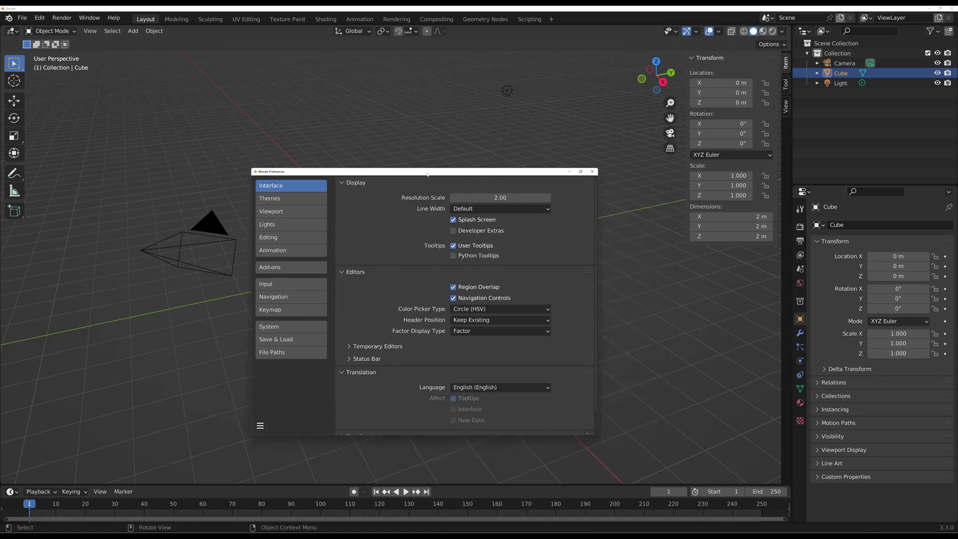
Install the mmd_tools-v2.6.1.zip add-on from the Add-ons section.
{"action": "left_click", "coordinate": [277, 268]}
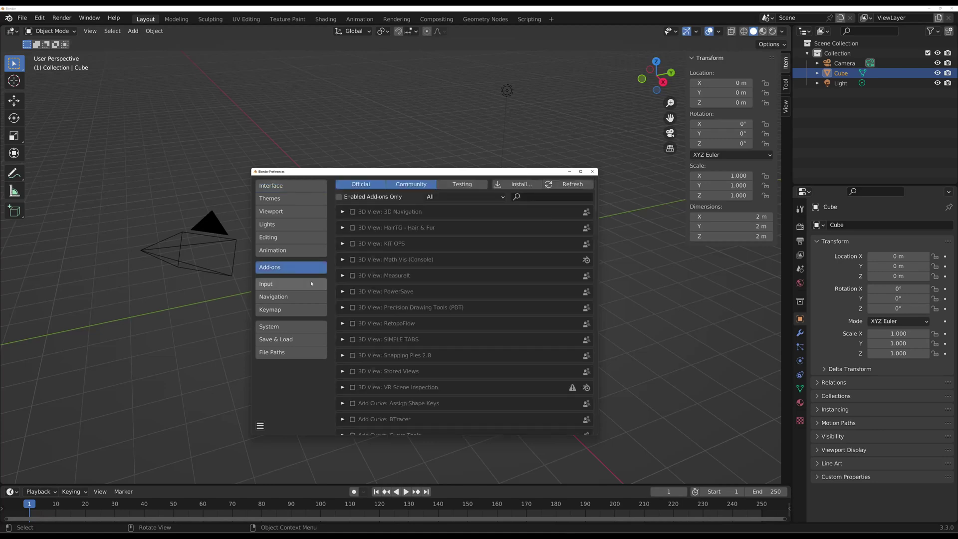
{"action": "left_click", "coordinate": [503, 184]}
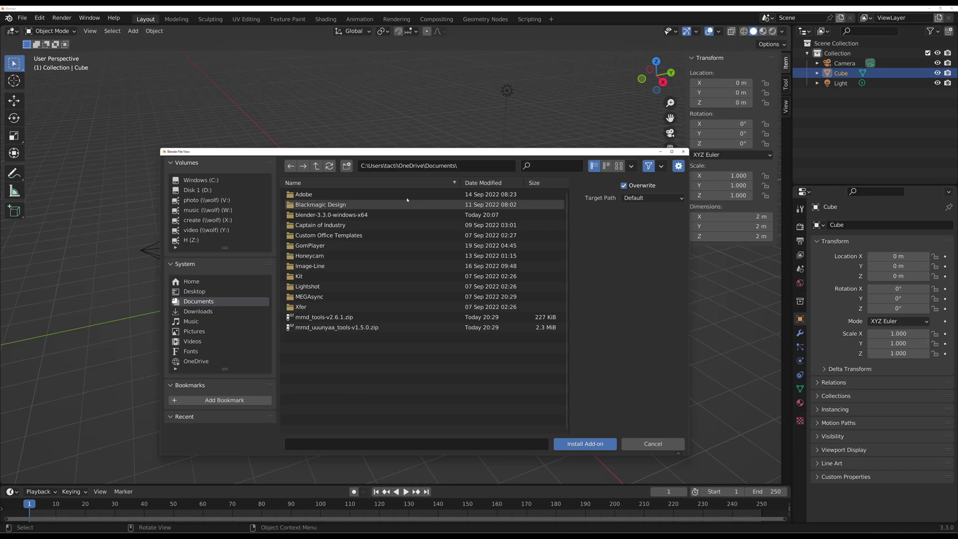
{"action": "left_click", "coordinate": [319, 319]}
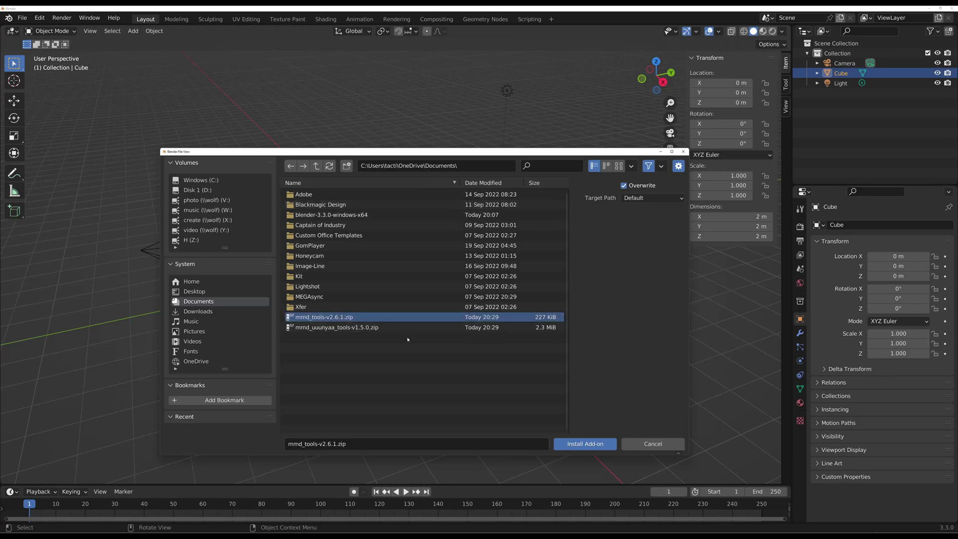
{"action": "left_click", "coordinate": [584, 444]}
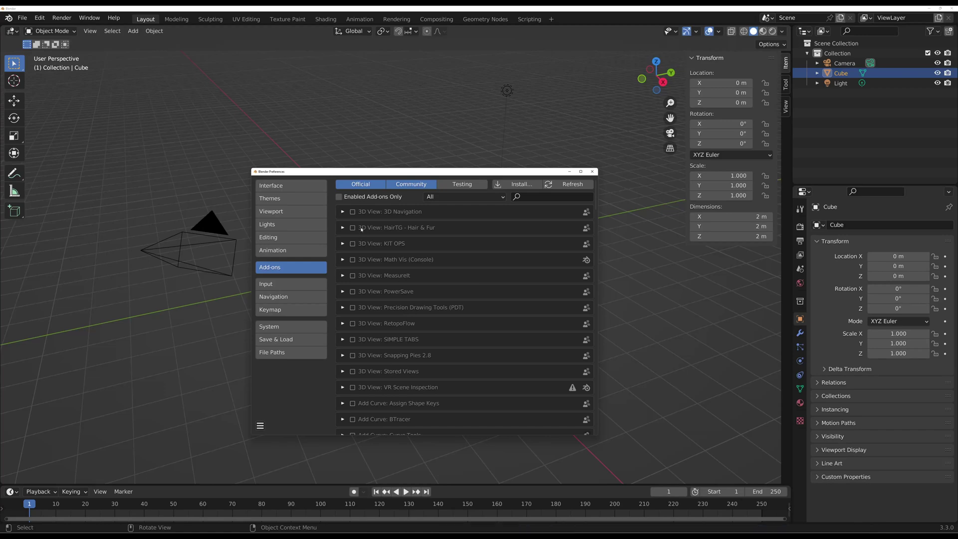
Filter the add-on list by 'mm' and enable mmd_tools.
{"action": "left_click", "coordinate": [537, 197]}
{"action": "type", "text": "mm"}
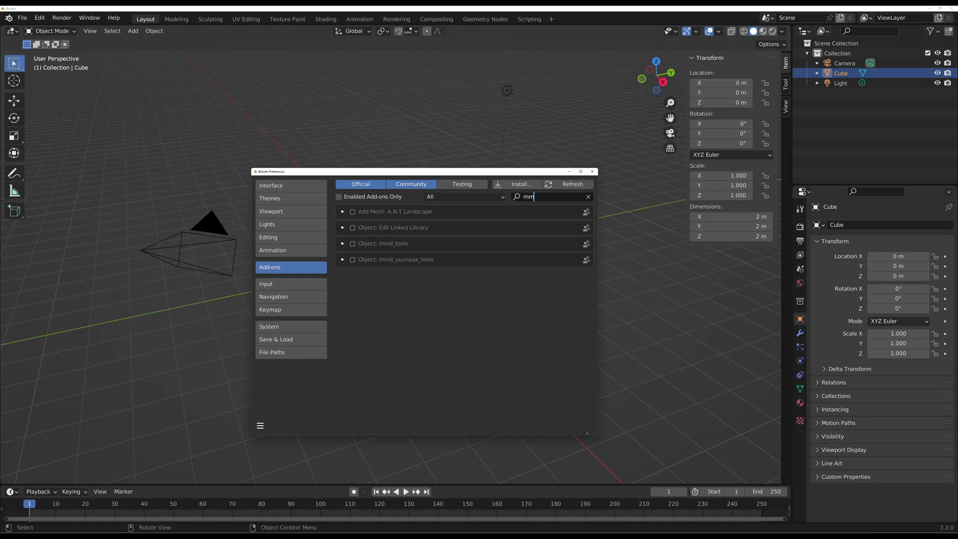
{"action": "left_click", "coordinate": [353, 244]}
{"action": "left_click", "coordinate": [352, 243]}
{"action": "left_click", "coordinate": [353, 243]}
{"action": "left_click", "coordinate": [352, 244]}
{"action": "left_click", "coordinate": [353, 244]}
Install mmd_uuunyaa_tools-v1.5.0.zip and enable it.
{"action": "left_click", "coordinate": [521, 184]}
{"action": "left_click", "coordinate": [312, 328]}
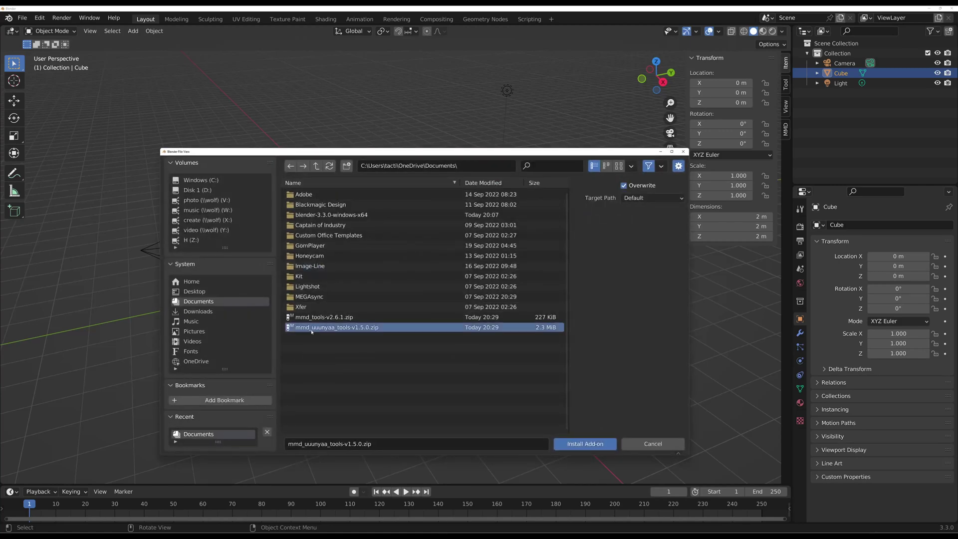
{"action": "left_click", "coordinate": [585, 443]}
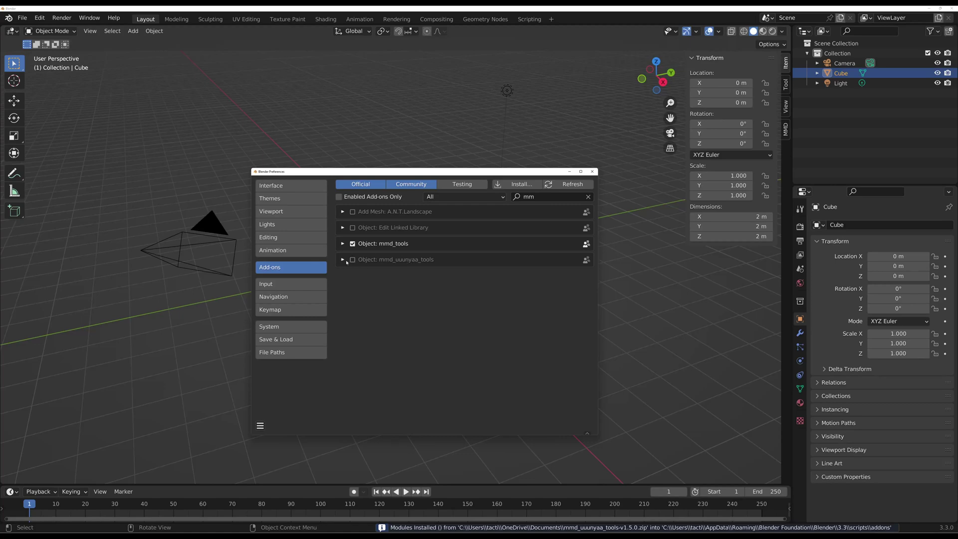
{"action": "left_click", "coordinate": [347, 260]}
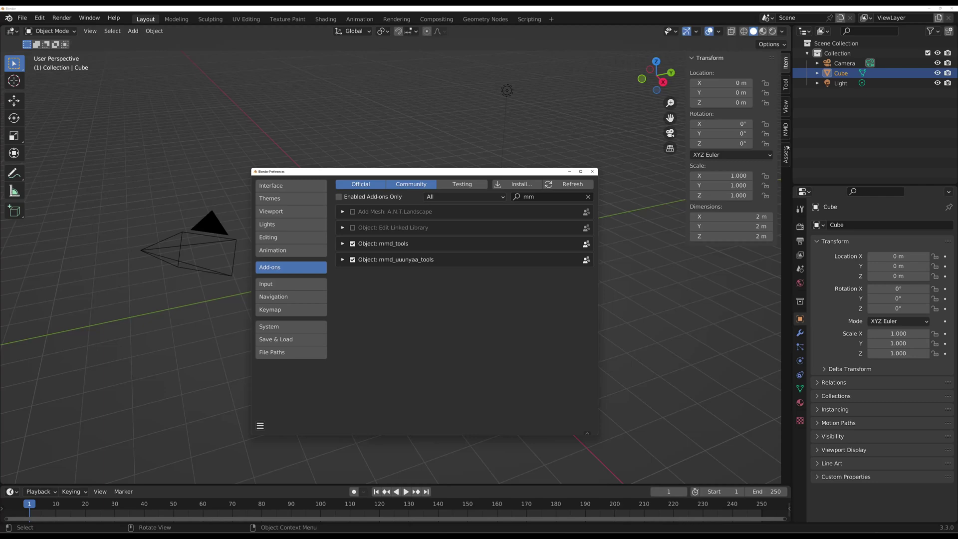
Save the preferences with both MMD add-ons enabled.
{"action": "left_click", "coordinate": [260, 424]}
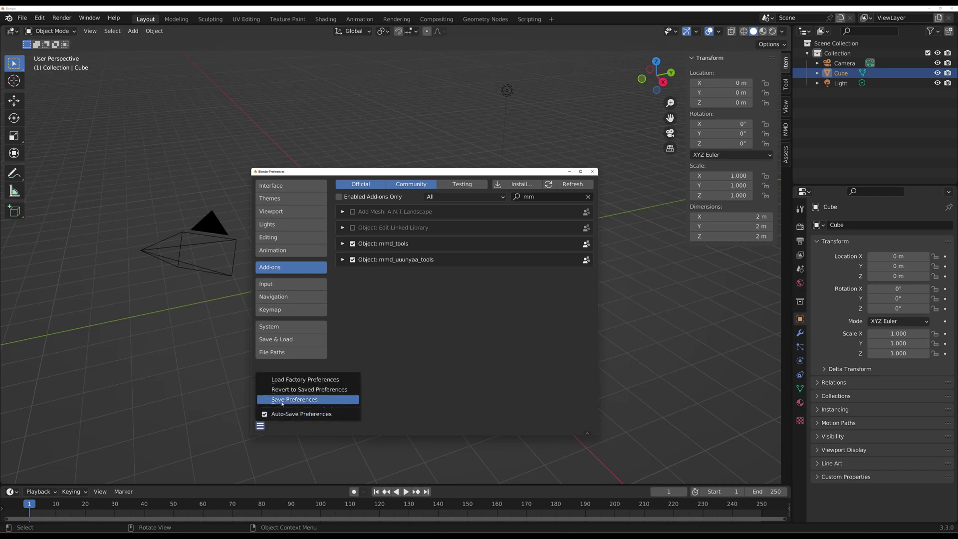
{"action": "left_click", "coordinate": [297, 400]}
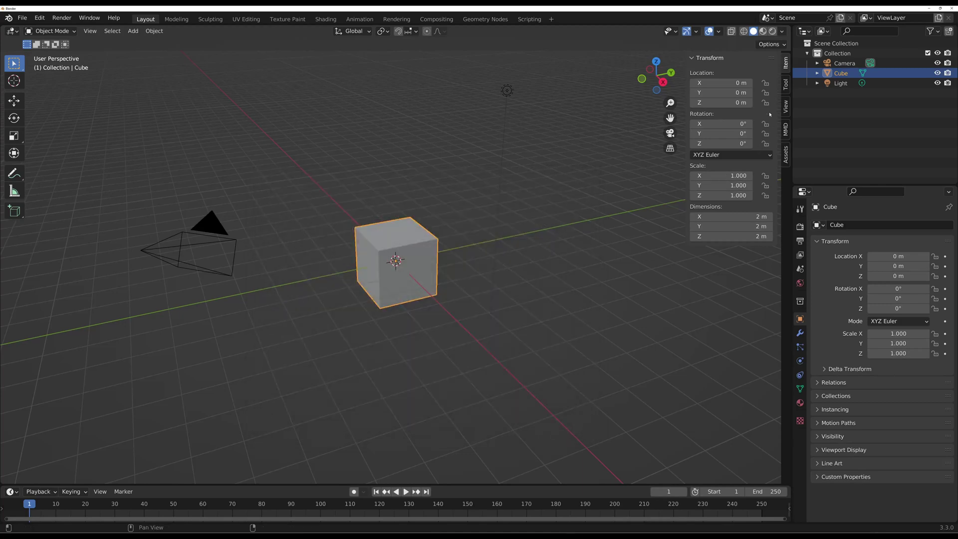
Browse the MMD sidebar panels and the Assets tab, ending on the MMD tab.
{"action": "left_click", "coordinate": [784, 135]}
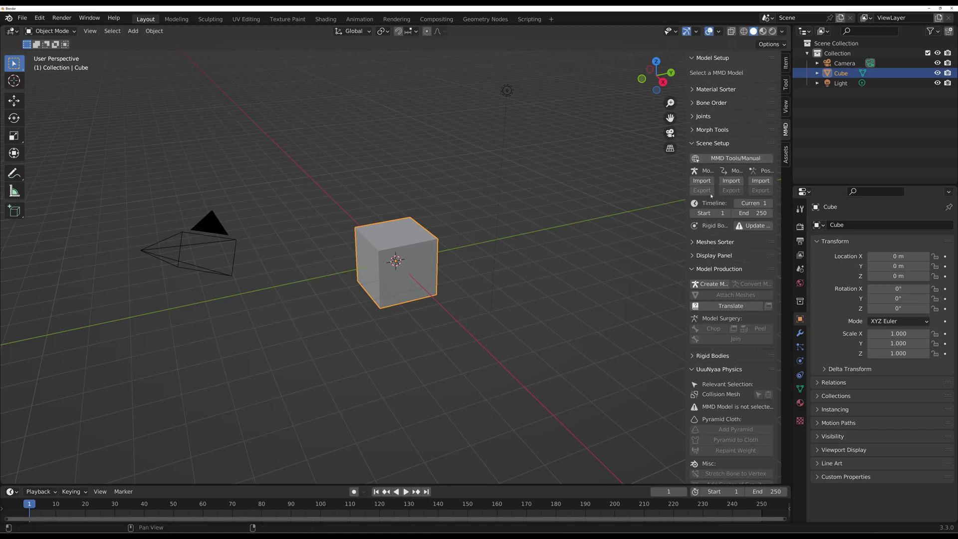
{"action": "scroll", "coordinate": [711, 314], "scroll_direction": "down", "scroll_amount": 5}
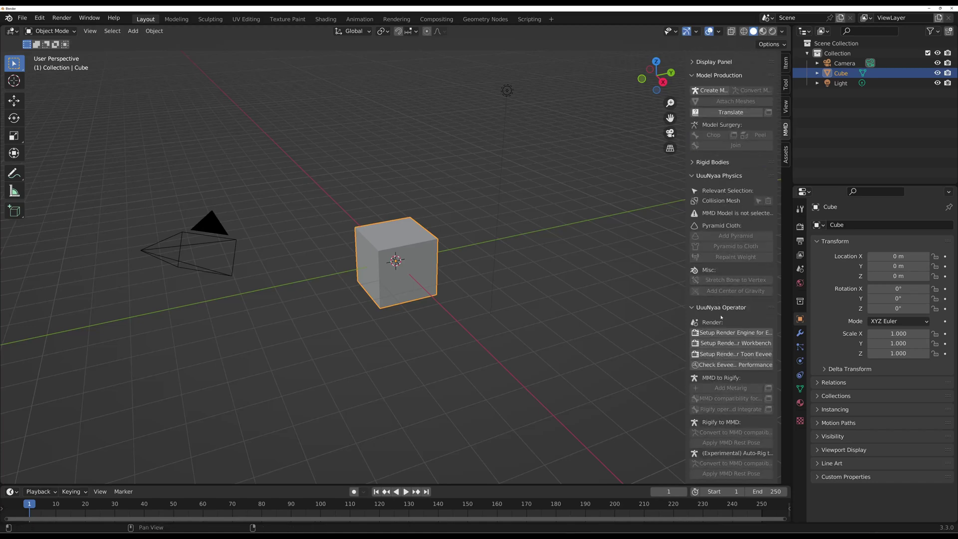
{"action": "scroll", "coordinate": [721, 316], "scroll_direction": "up", "scroll_amount": 5}
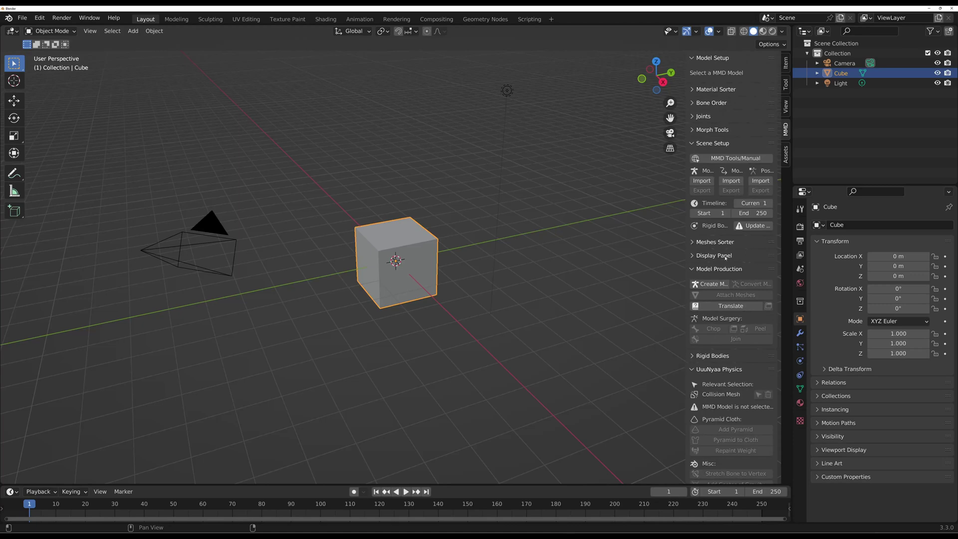
{"action": "left_click", "coordinate": [787, 153]}
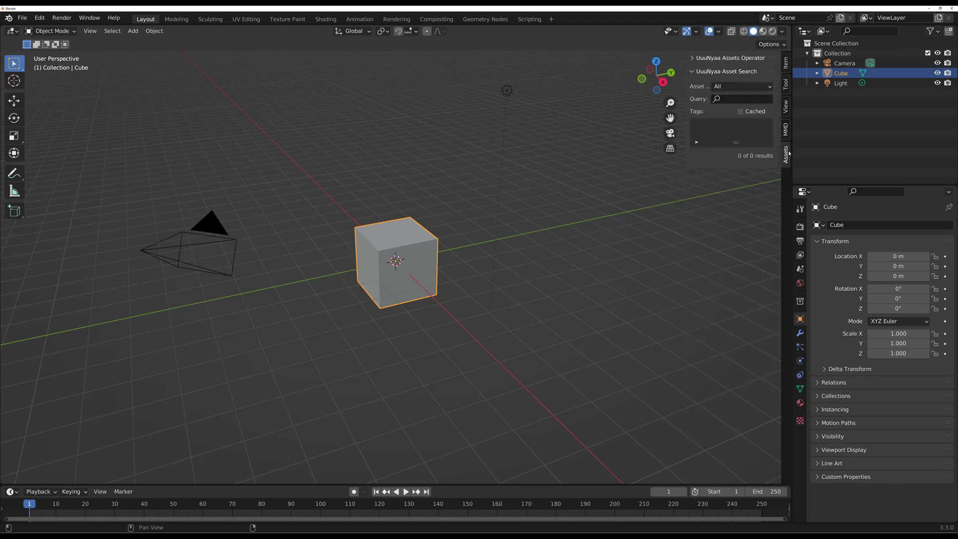
{"action": "left_click", "coordinate": [785, 129]}
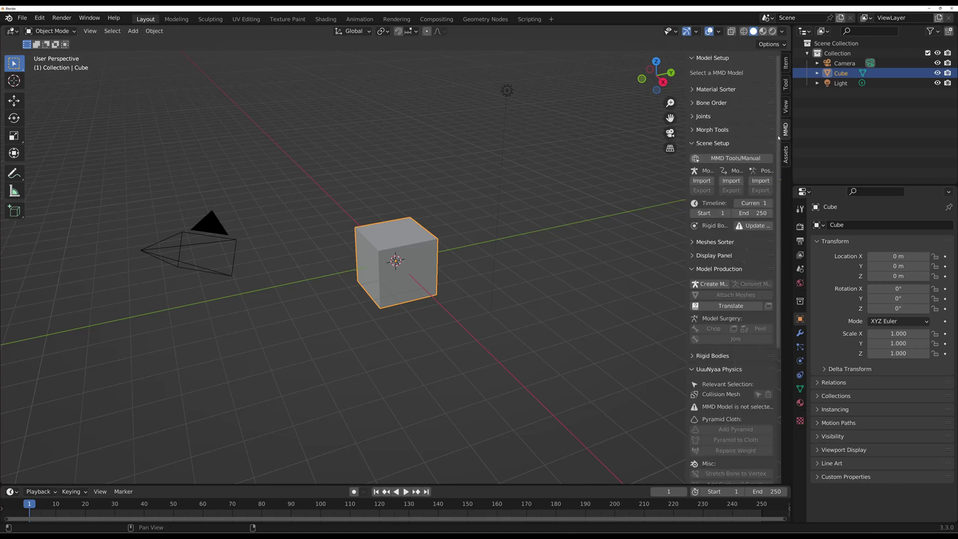